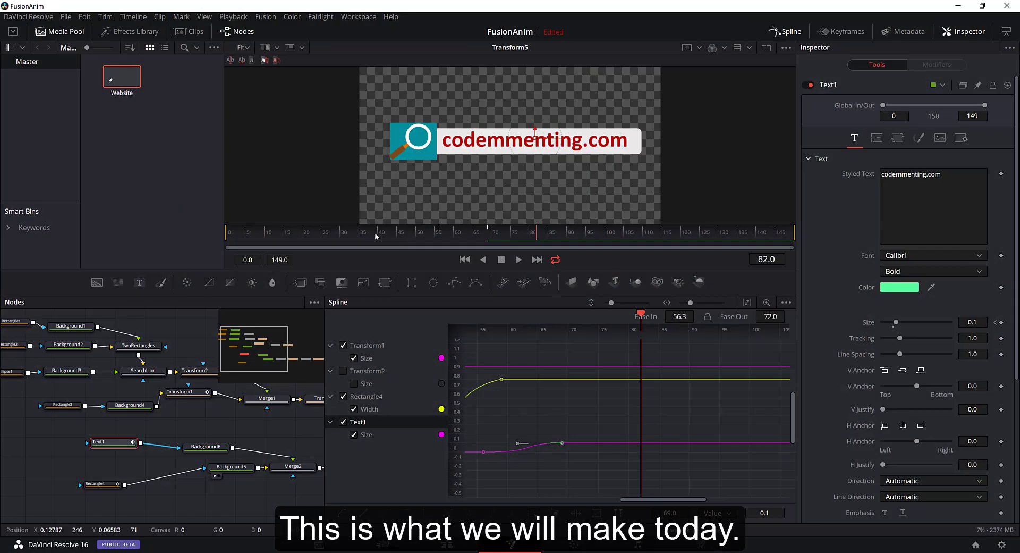
Preview the codemmenting.com logo animation, then close the Spline editor to show the full node graph
left_click_drag(389, 232, 222, 235)
key("space")
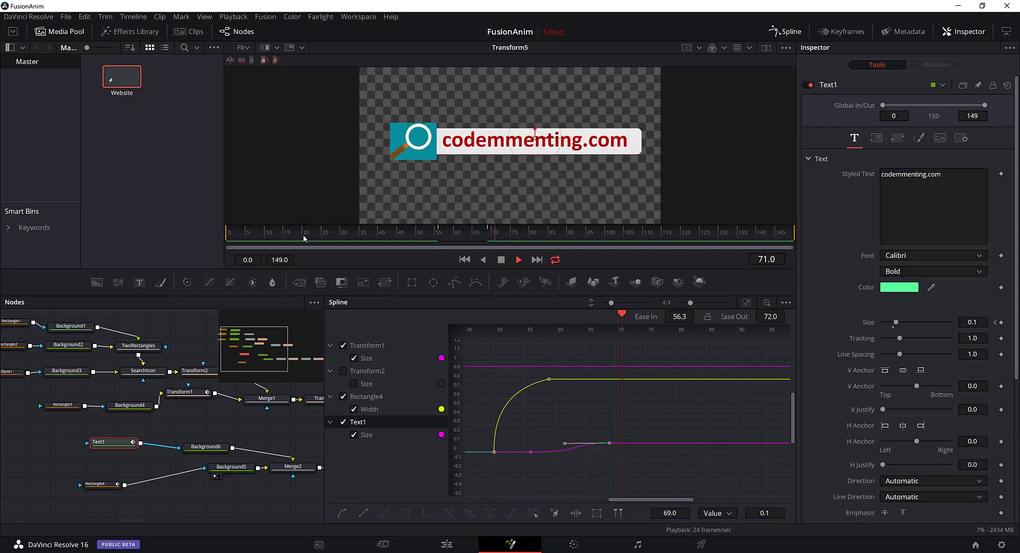
key("space")
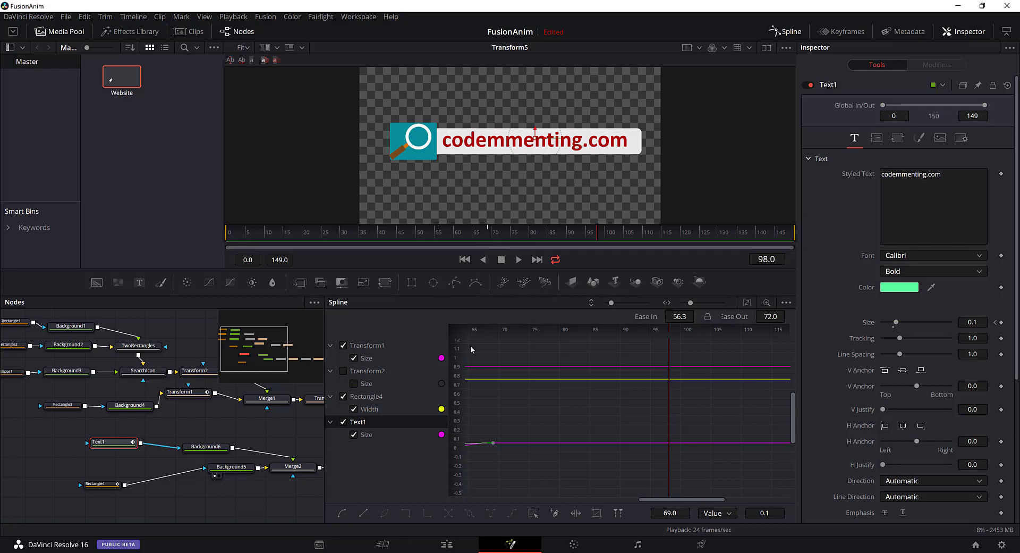
left_click(786, 31)
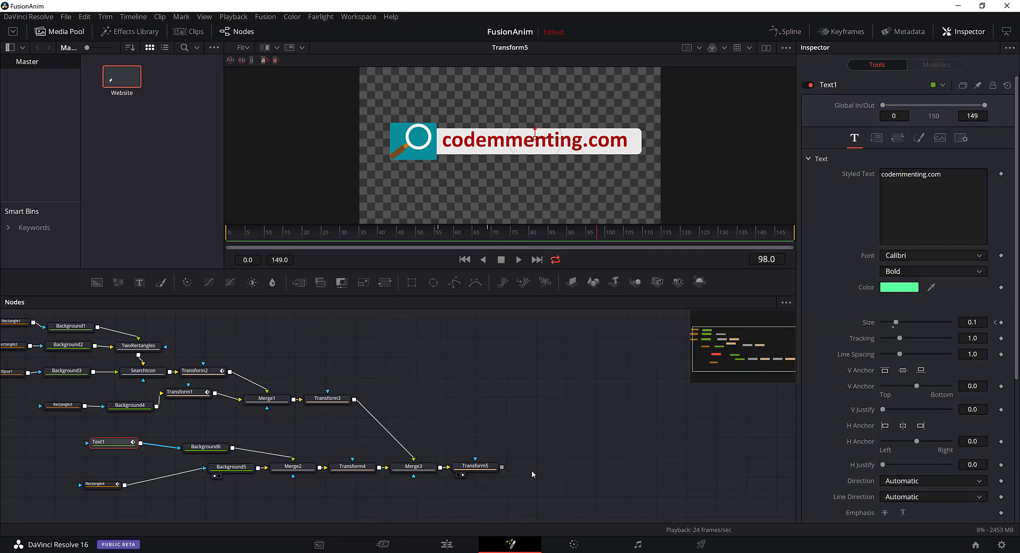
Add a Saver node after Transform5
left_click(558, 438)
key("shift+space")
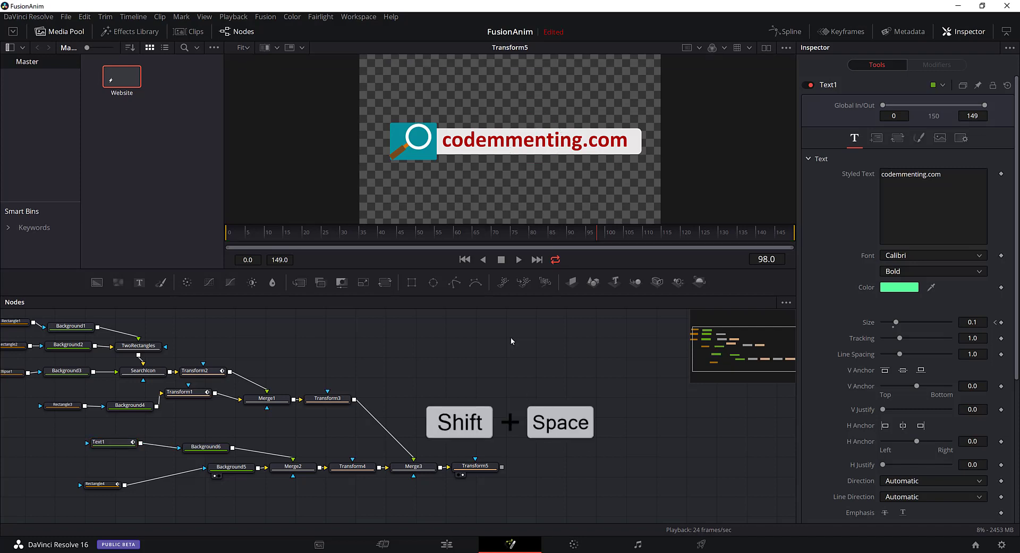
left_click(490, 465)
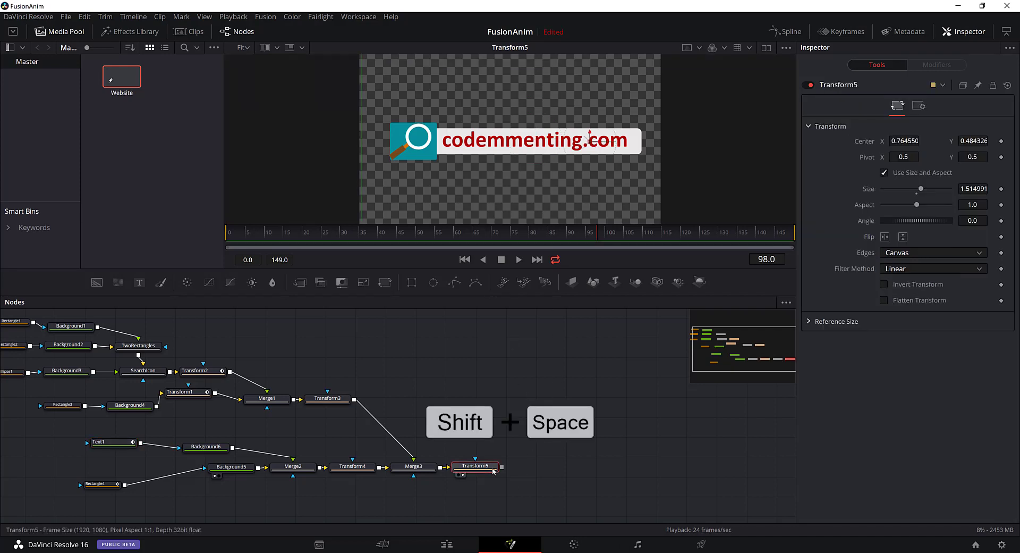
key("shift+space")
type("save")
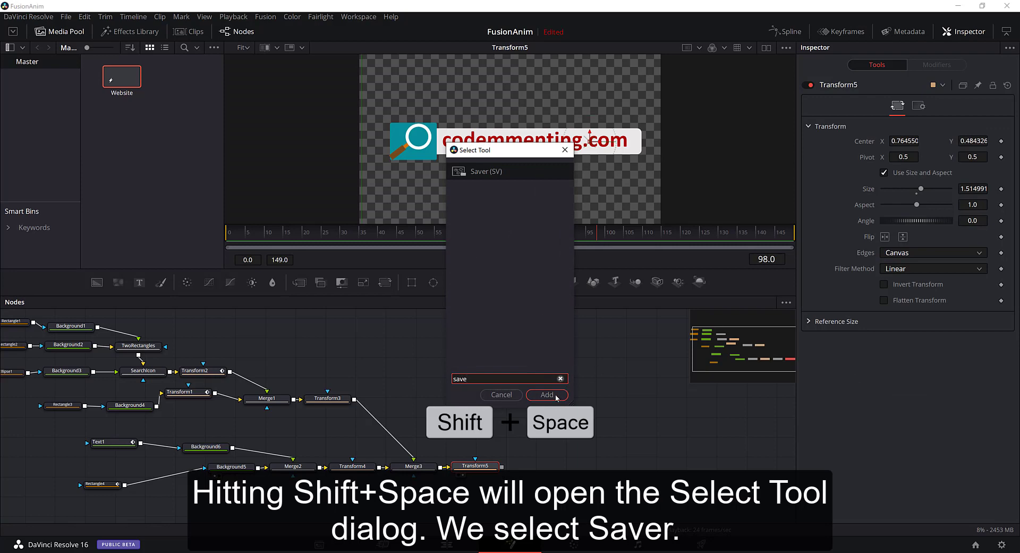
left_click(548, 394)
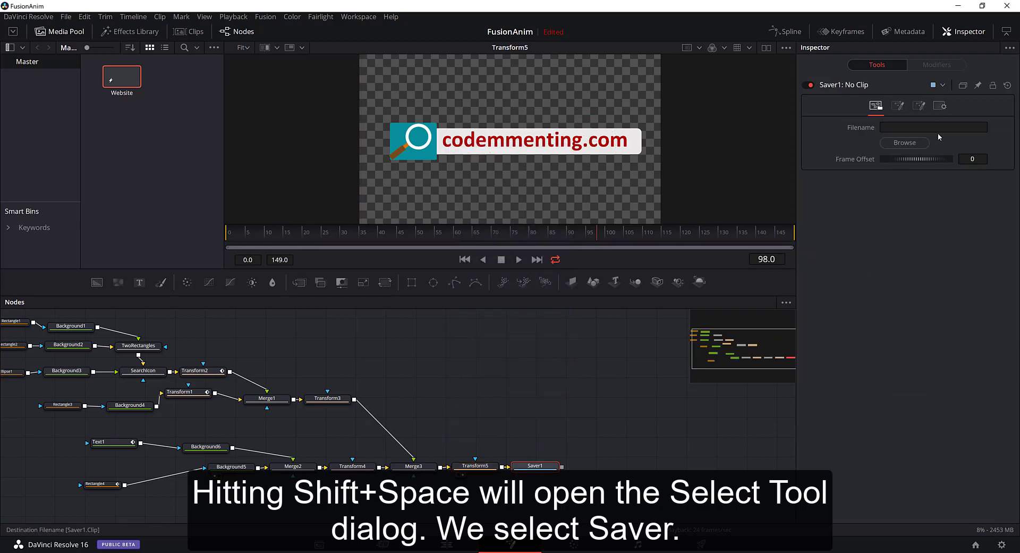
Set the Saver to write website-animation.png into the transparent-clip folder
left_click(906, 143)
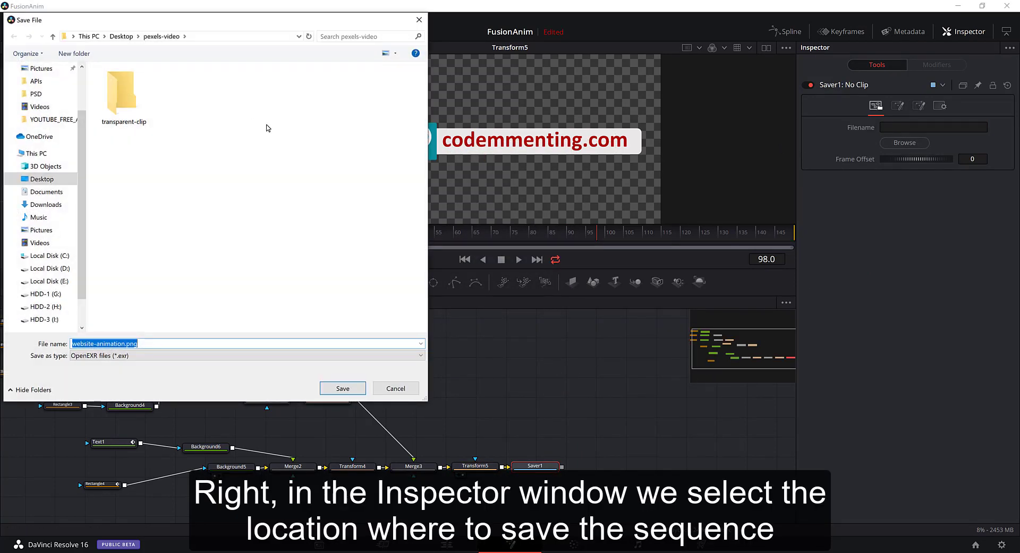
left_click(134, 89)
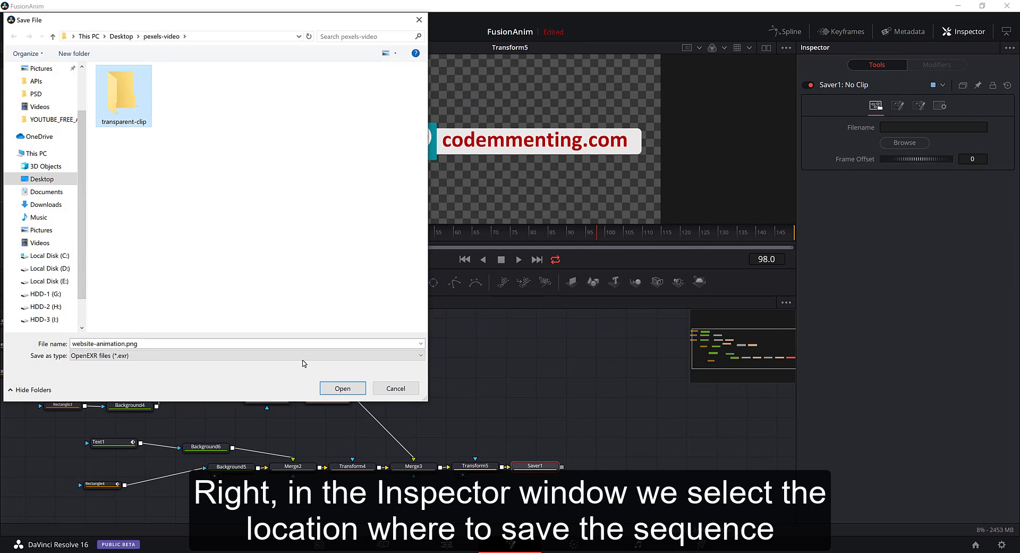
left_click(138, 344)
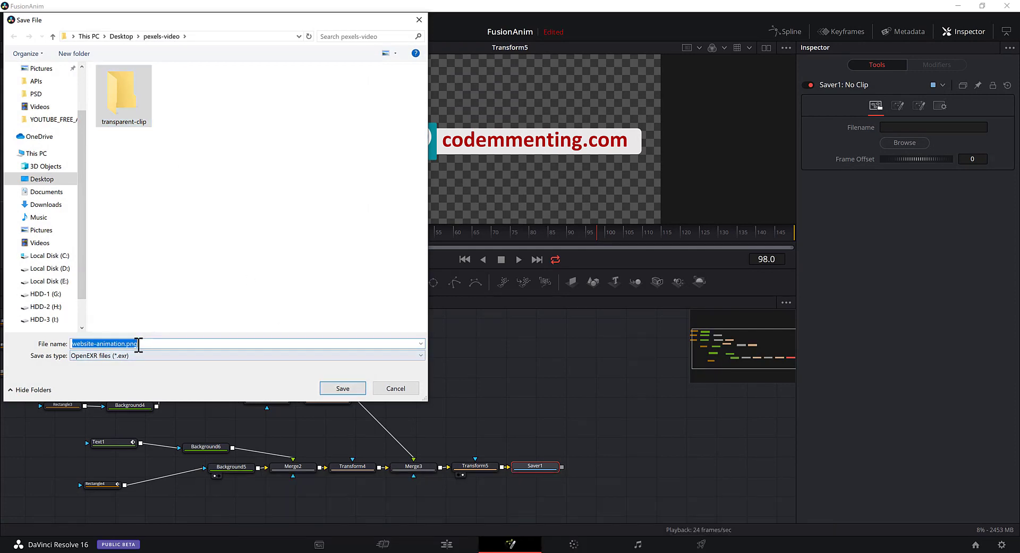
left_click(127, 343)
left_click_drag(129, 343, 141, 342)
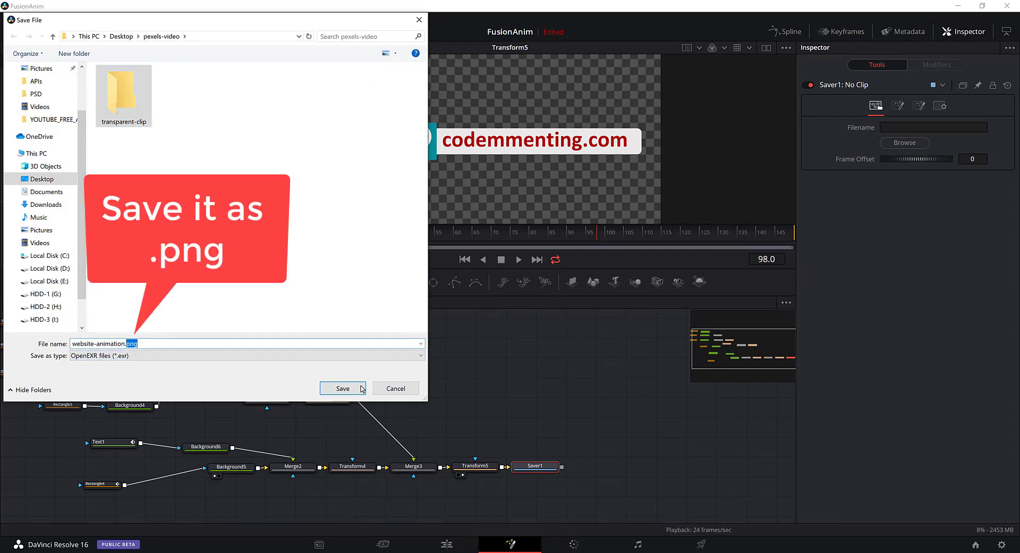
double_click(133, 91)
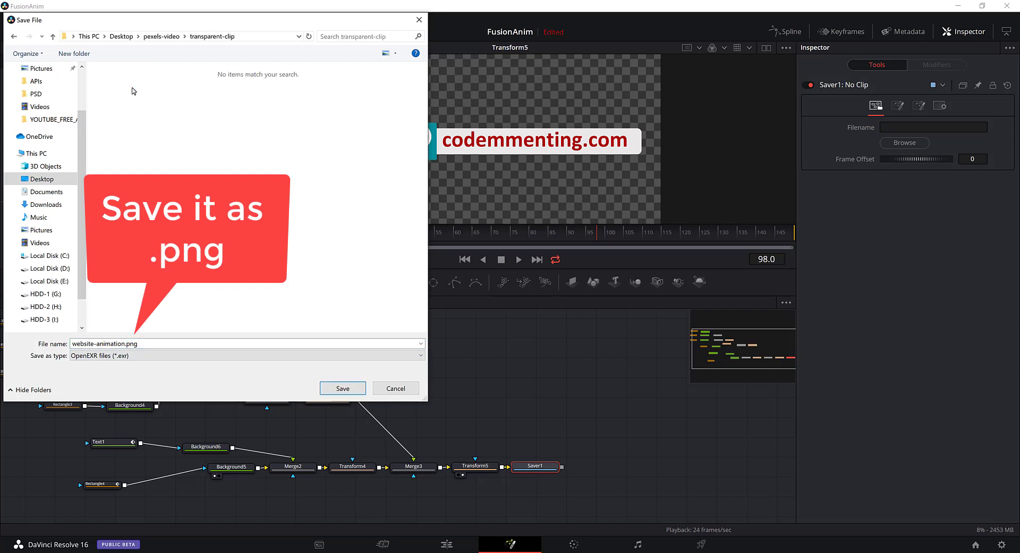
left_click(341, 388)
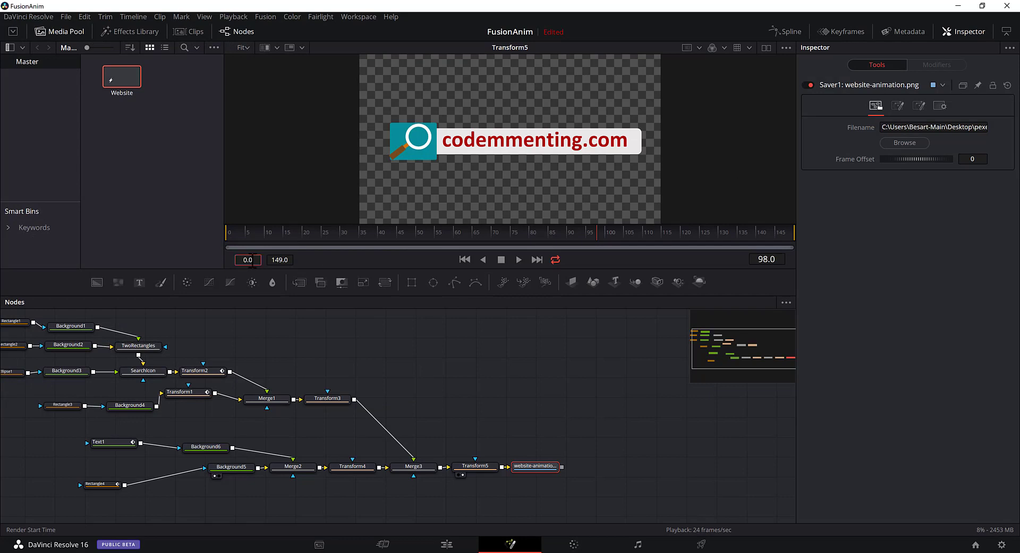
Set render start to 0.0 and render all Savers, exporting frames 0.0–149.0
left_click(244, 260)
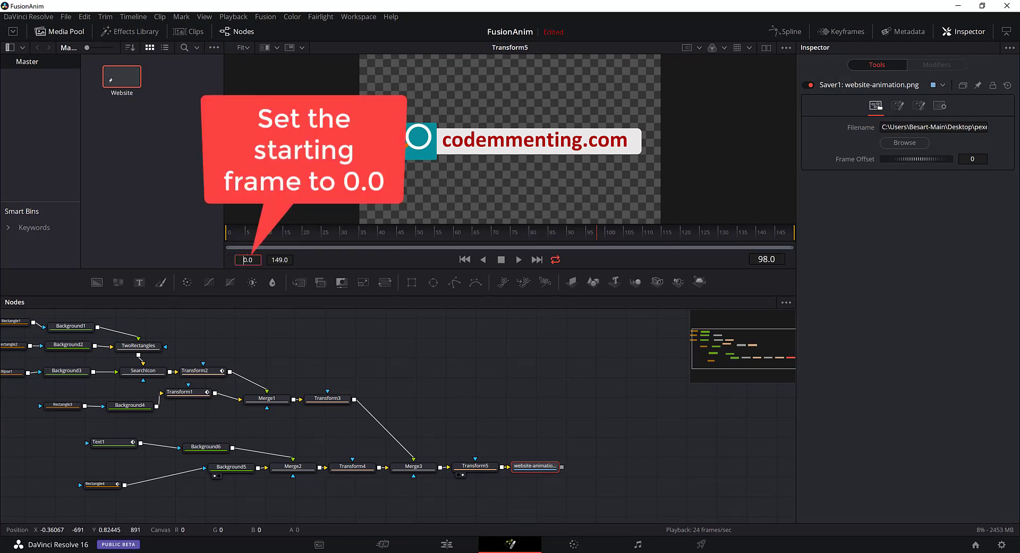
left_click(257, 20)
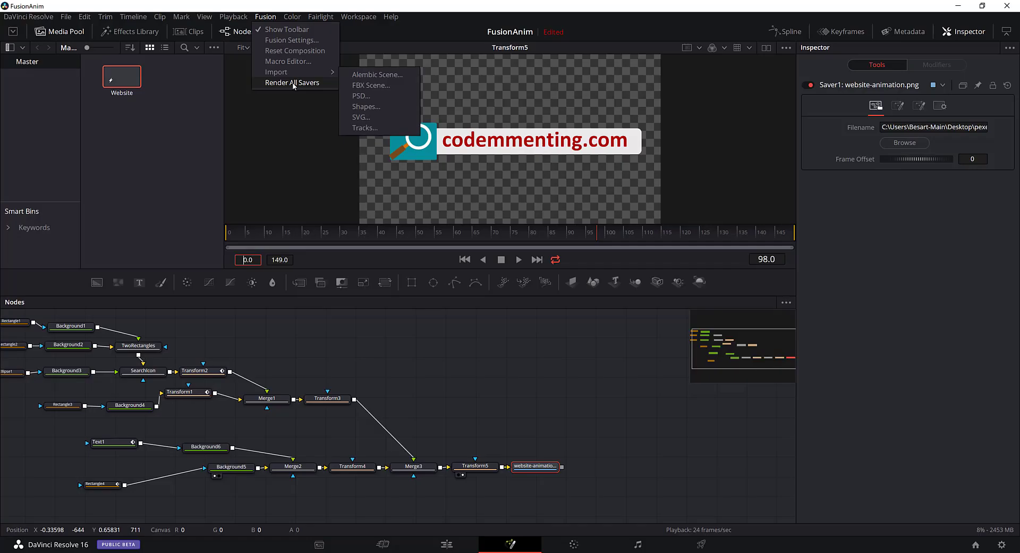
left_click(293, 85)
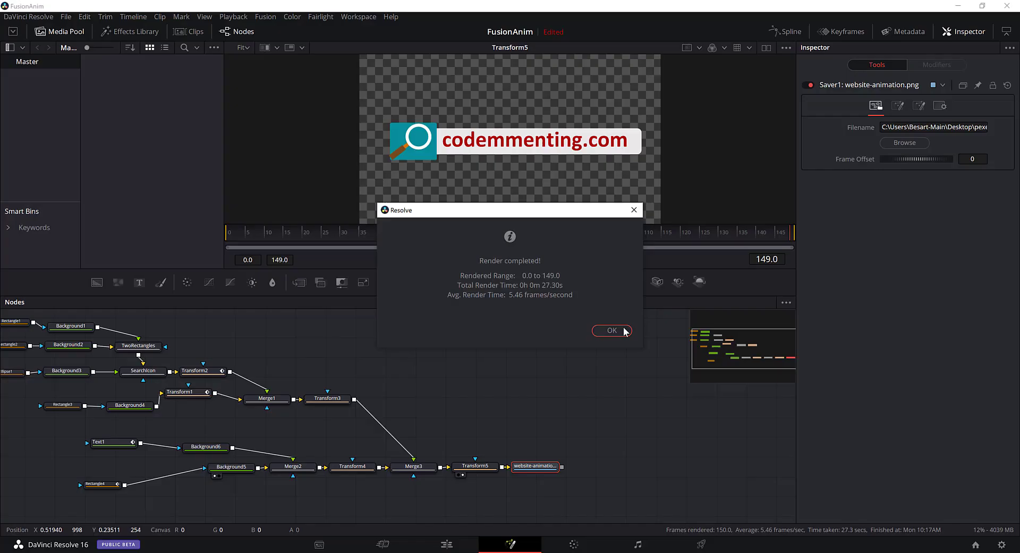
left_click(621, 328)
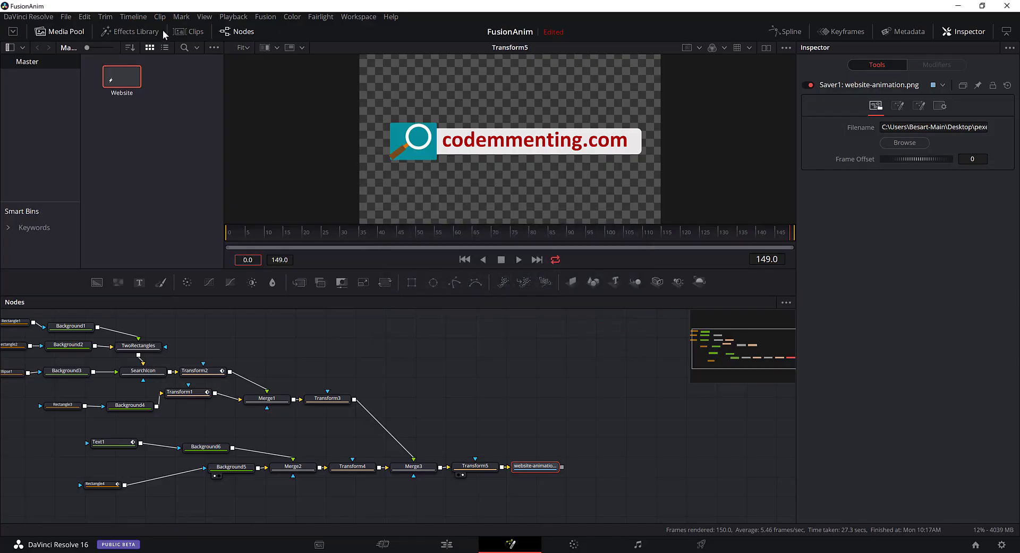
Save FusionAnim and create a new project named ImportTransparentFusionClip
left_click(66, 17)
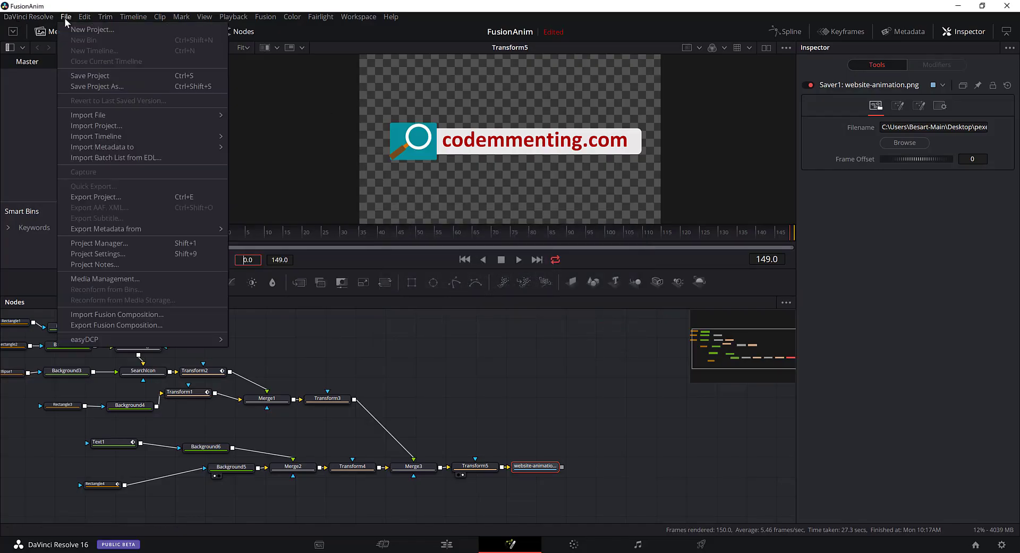
left_click(106, 29)
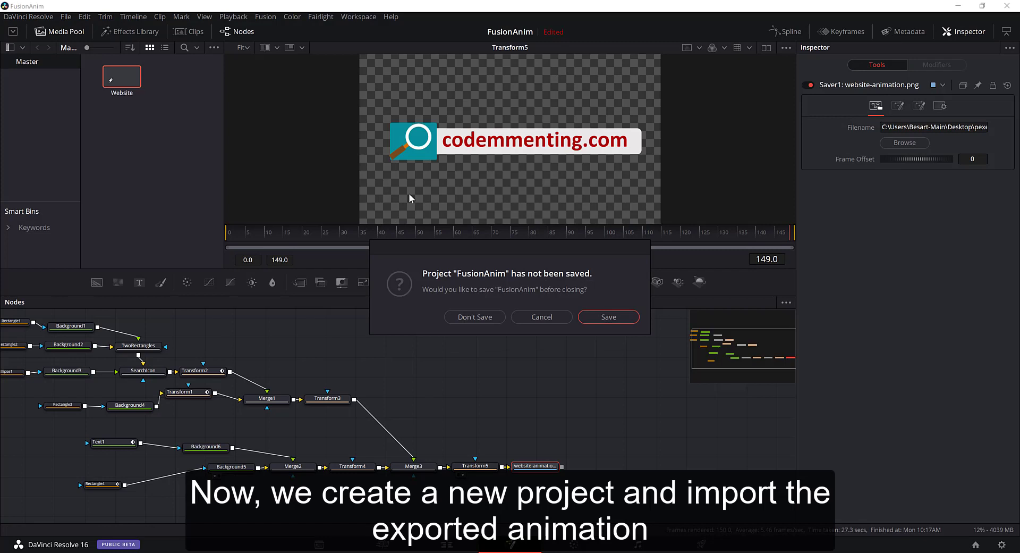
left_click(598, 320)
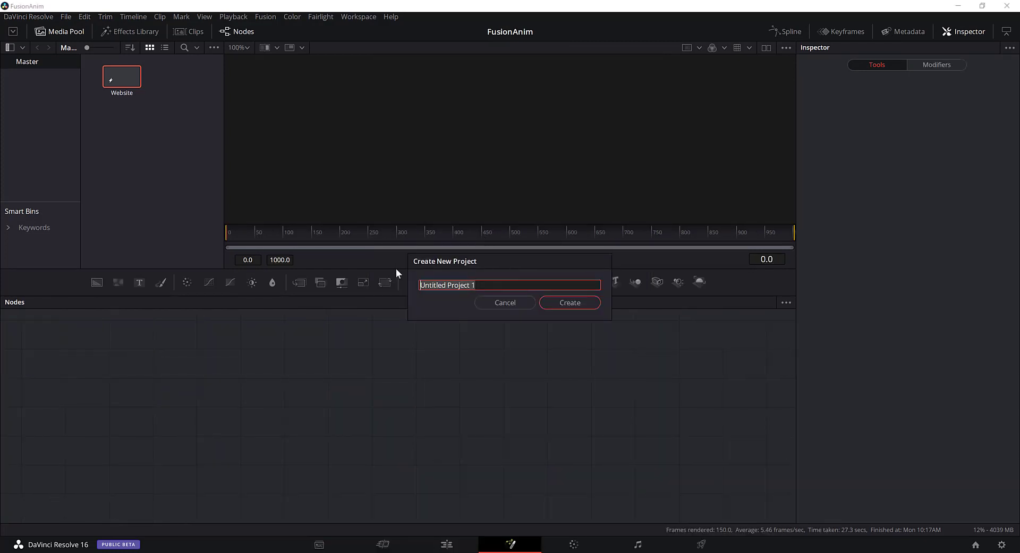
type("Imp")
type("lement")
type("Tr")
key("BackSpace")
key("BackSpace")
key("BackSpace")
type("ort")
key("BackSpace")
type("Transparent")
type("FusionCli")
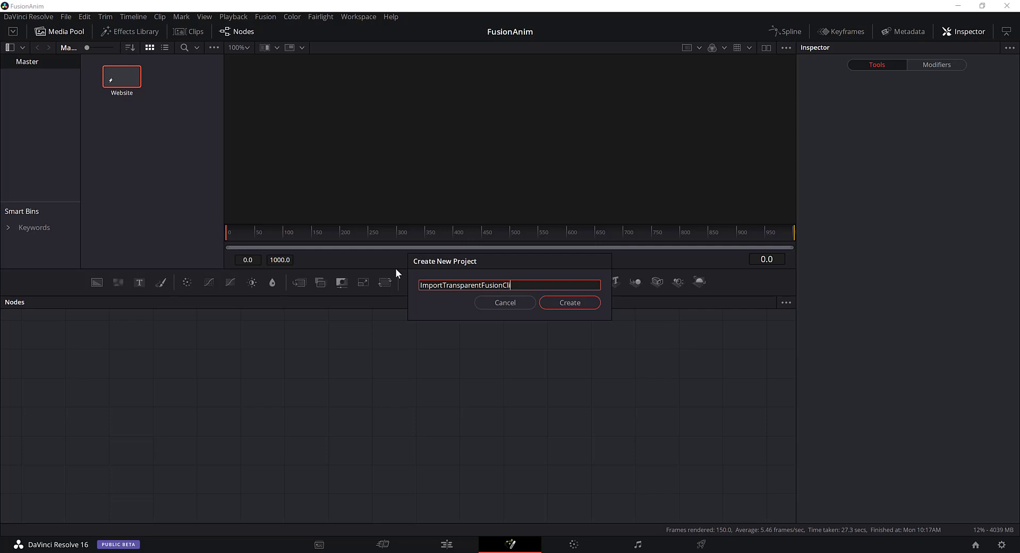
type("p")
key("Return")
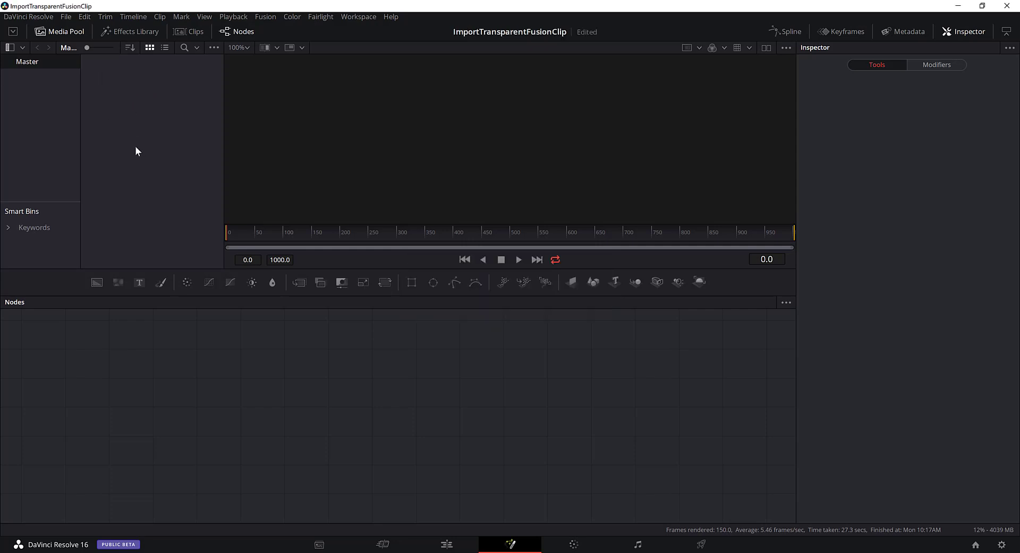
Import Pexels Videos 1394254.mp4 without changing frame rate and place it on Timeline 1
right_click(138, 106)
left_click(164, 186)
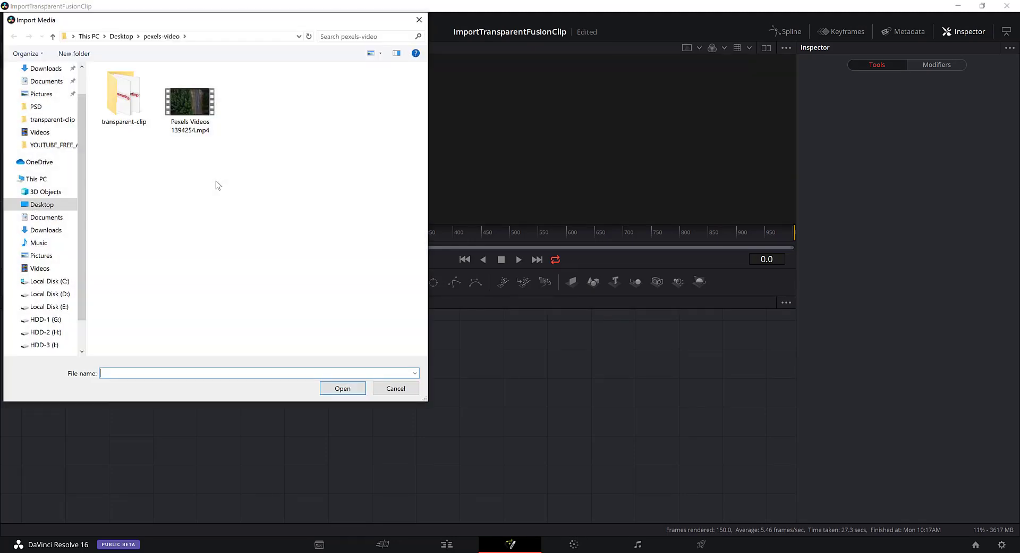
double_click(198, 112)
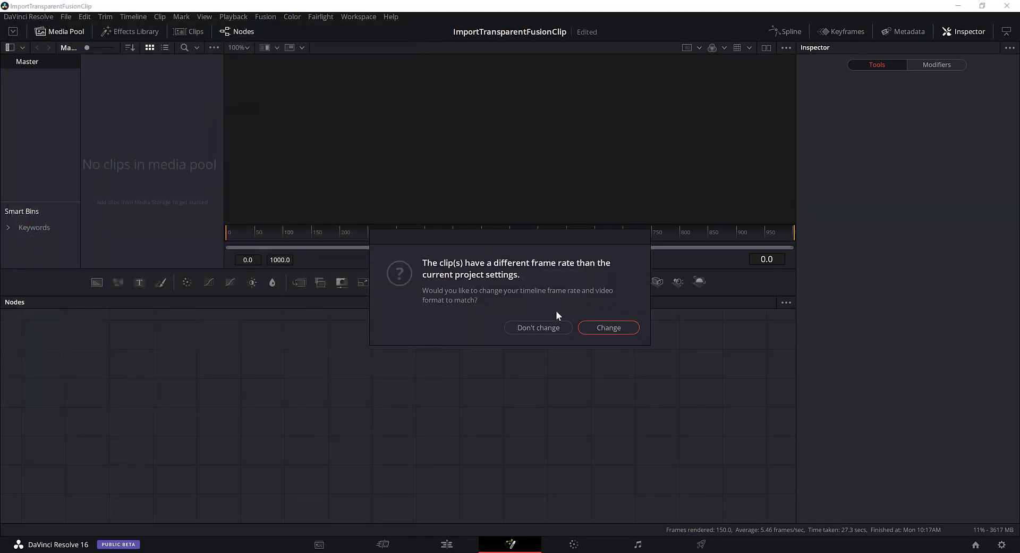
left_click(542, 328)
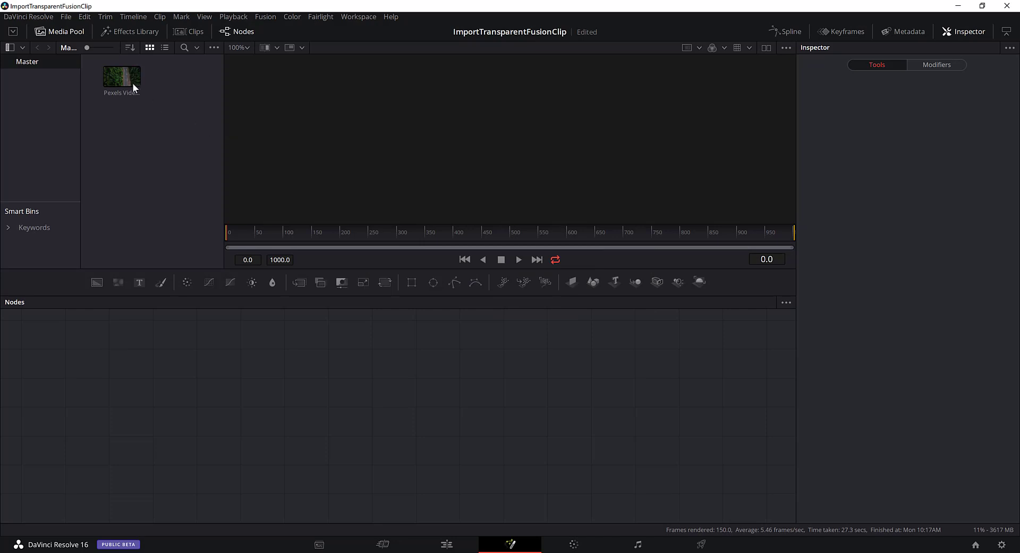
mouse_move(100, 249)
left_mouse_down()
mouse_move(123, 103)
mouse_move(125, 397)
left_mouse_up()
left_click(387, 548)
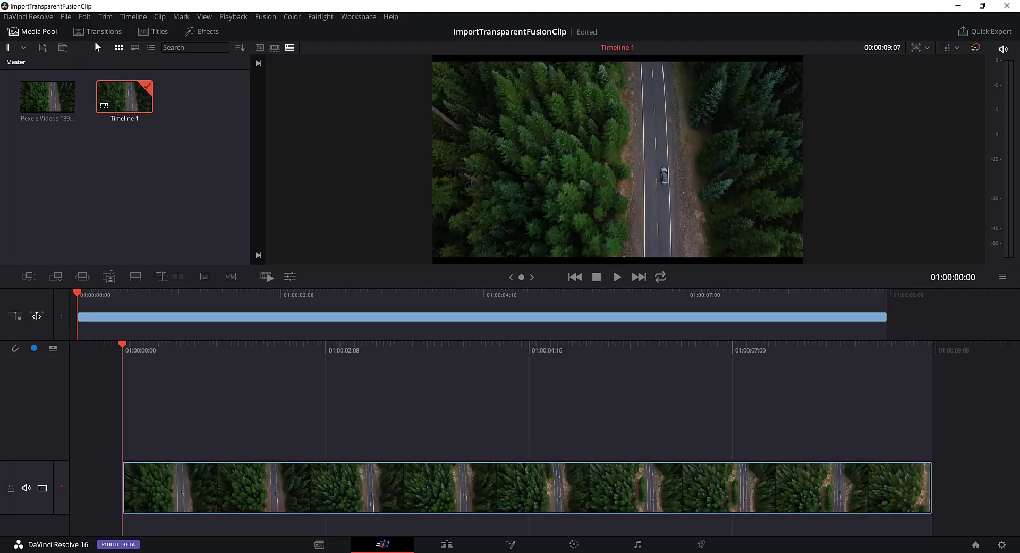
Import the transparent-clip folder so the website-animation PNG sequence appears as one media pool clip
right_click(139, 177)
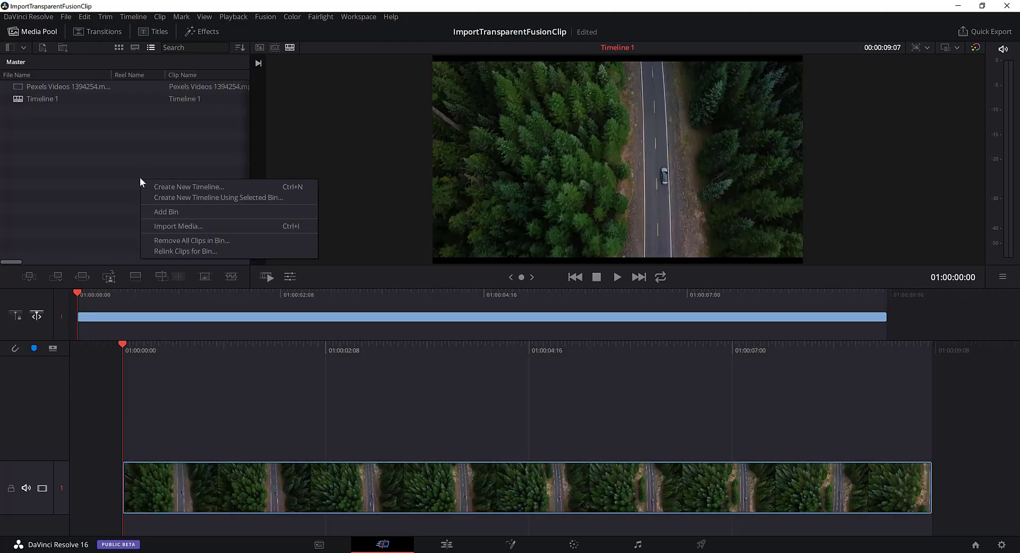
left_click(187, 224)
double_click(129, 96)
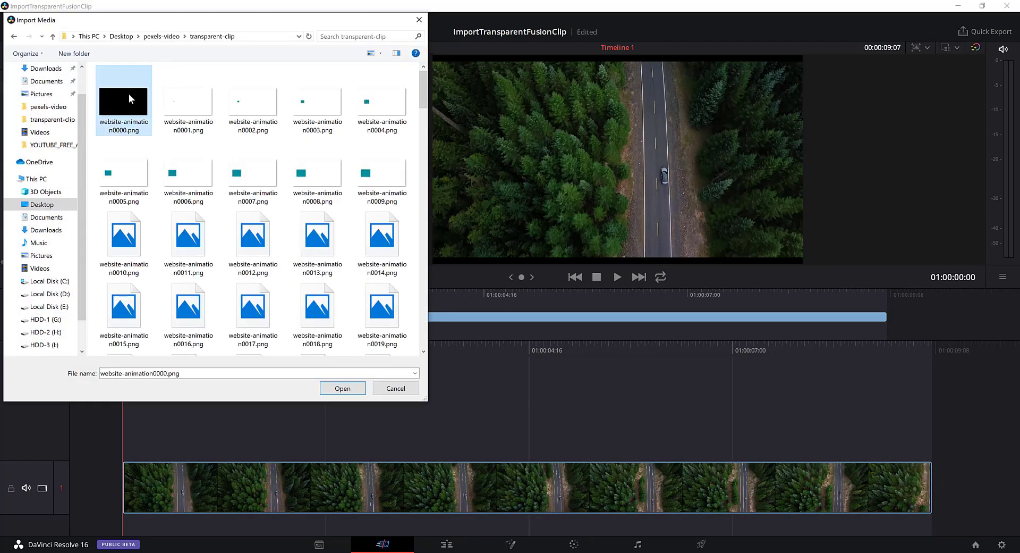
left_click(129, 94)
key("alt+Left")
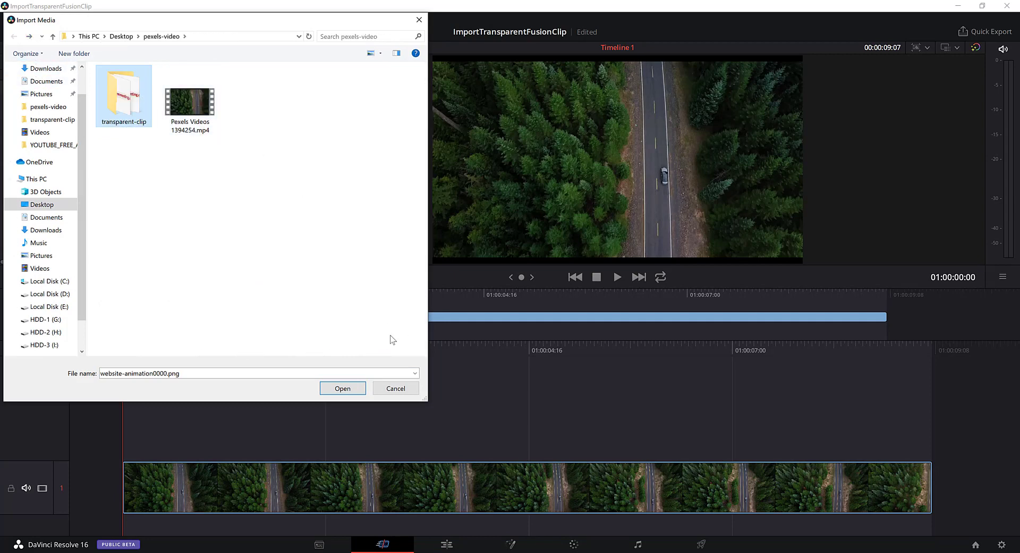
left_click_drag(184, 22, 207, 32)
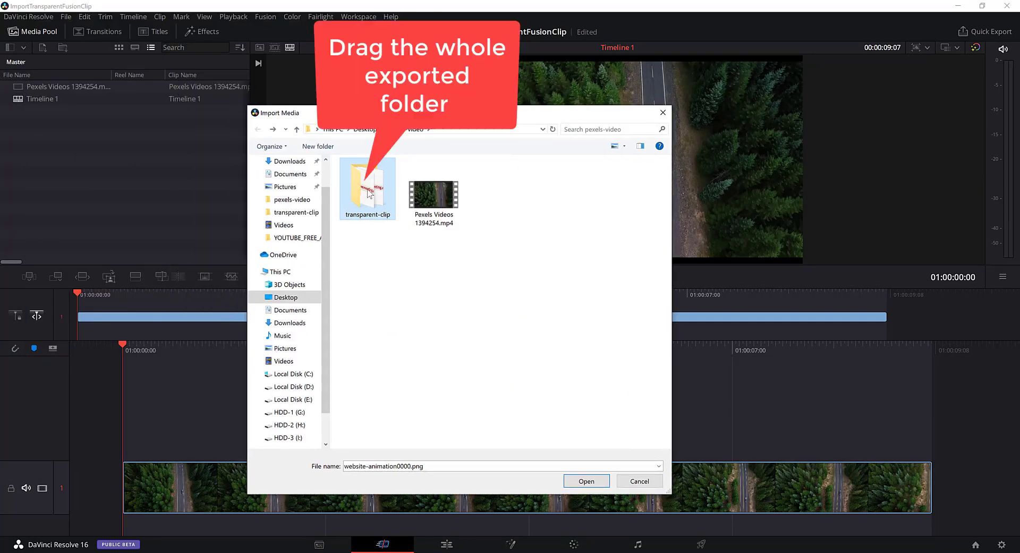
left_click_drag(368, 189, 77, 170)
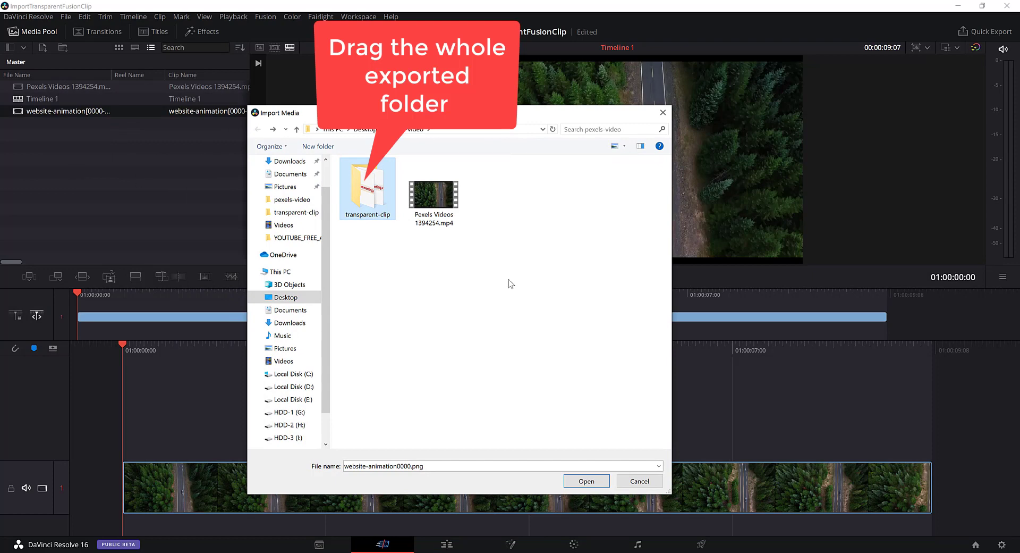
left_click(664, 113)
left_click(128, 197)
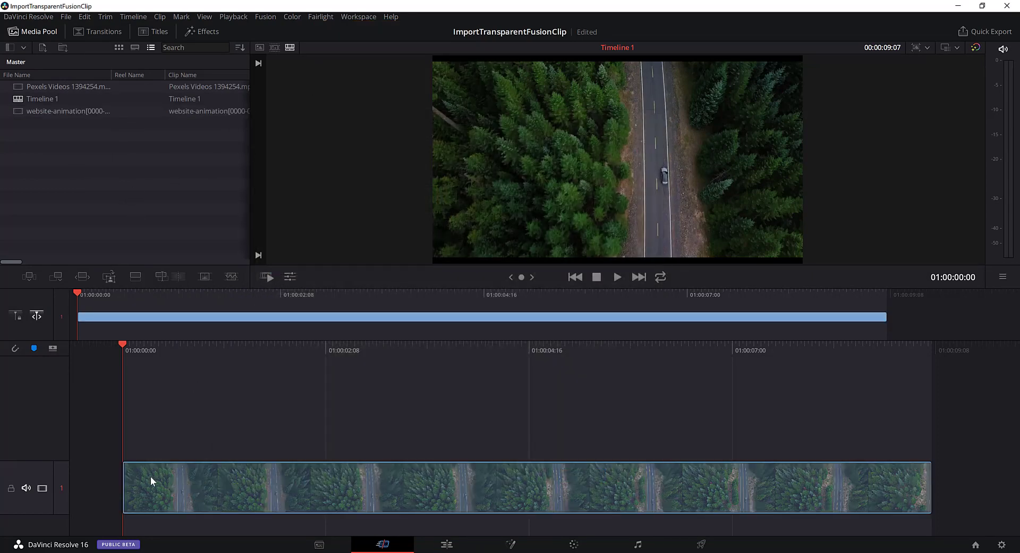
left_click(456, 549)
Add a Video 2 track above the forest road clip's Video 1 track
left_click(198, 406)
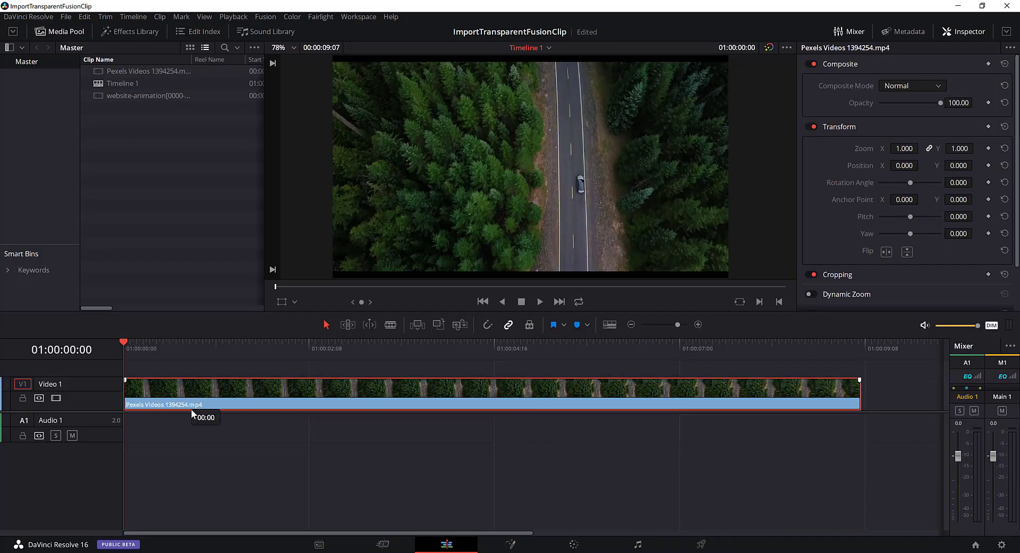
right_click(85, 390)
left_click(117, 395)
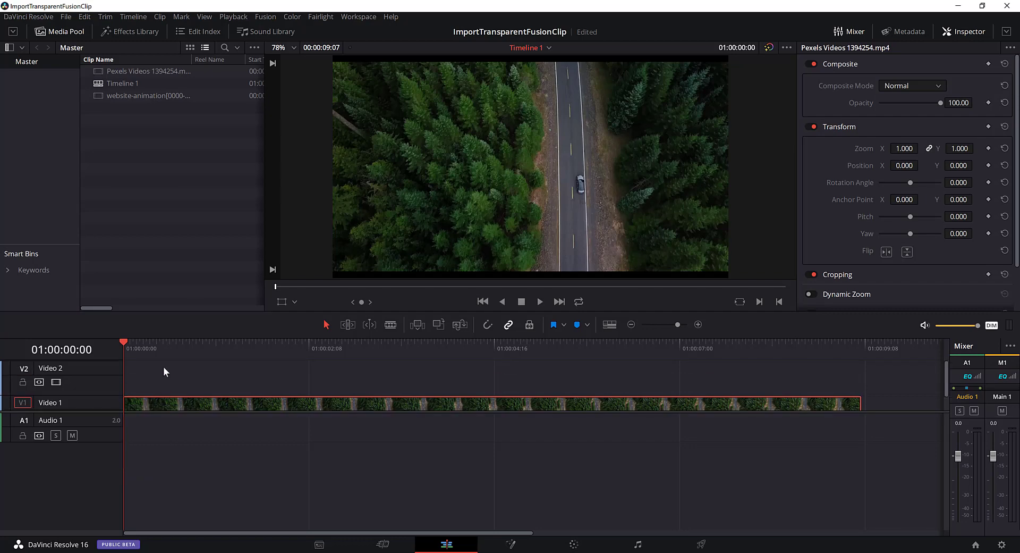
Place the website-animation clip on Video 2 at the timeline start above the forest clip
left_click_drag(132, 95, 117, 388)
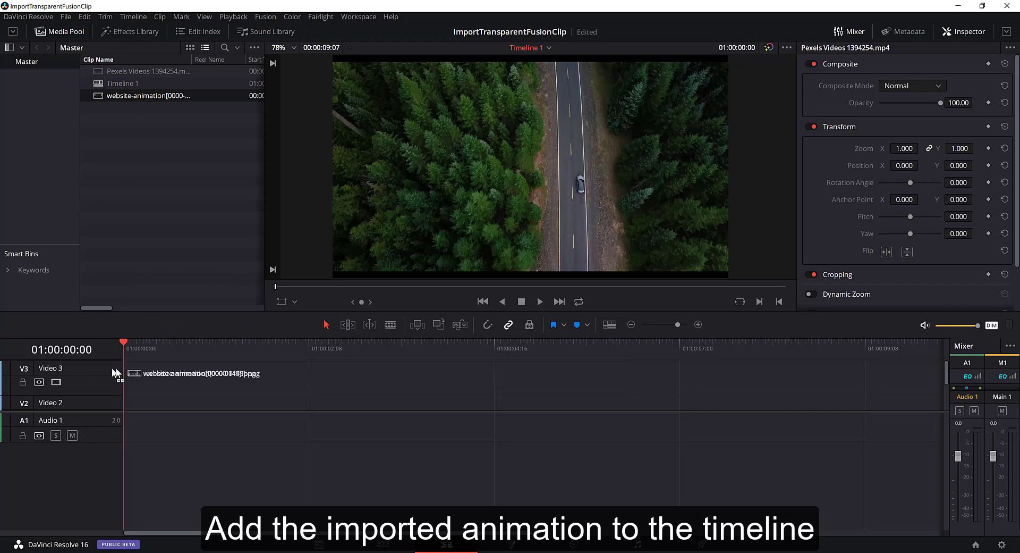
left_click_drag(116, 384, 126, 368)
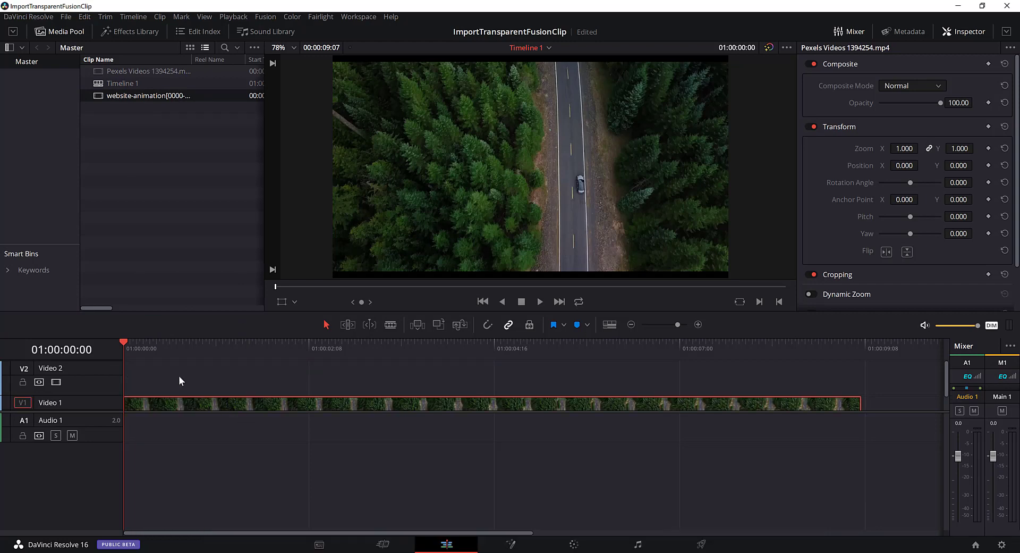
left_click_drag(171, 414, 157, 486)
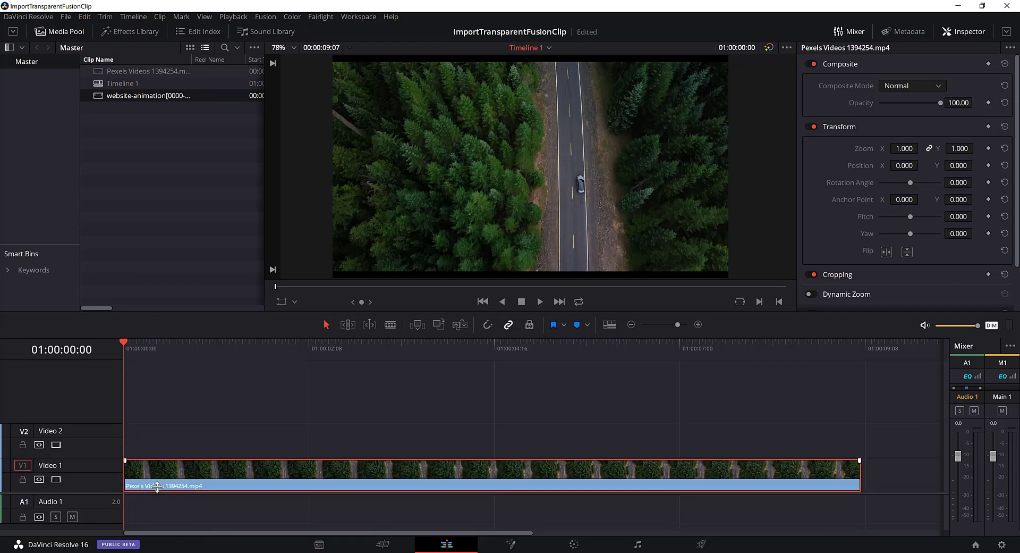
left_click_drag(149, 96, 125, 443)
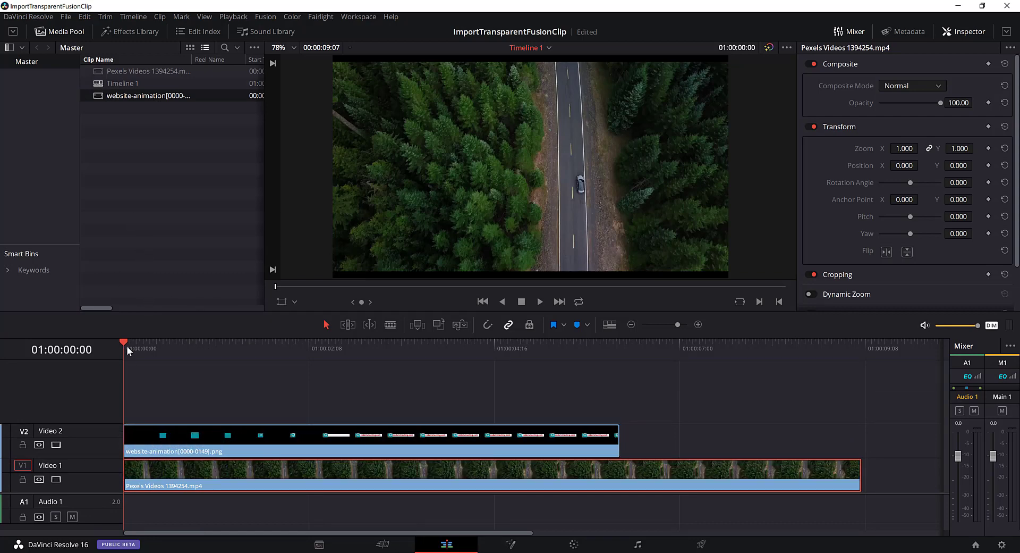
left_click_drag(128, 342, 385, 379)
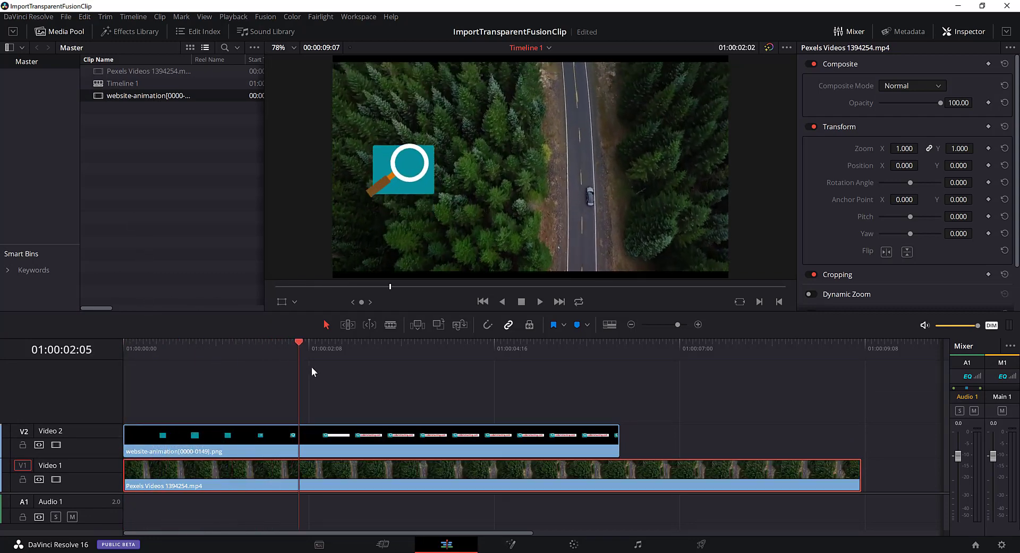
Shrink the website-animation overlay to about a quarter size and move it into a corner
left_click(374, 445)
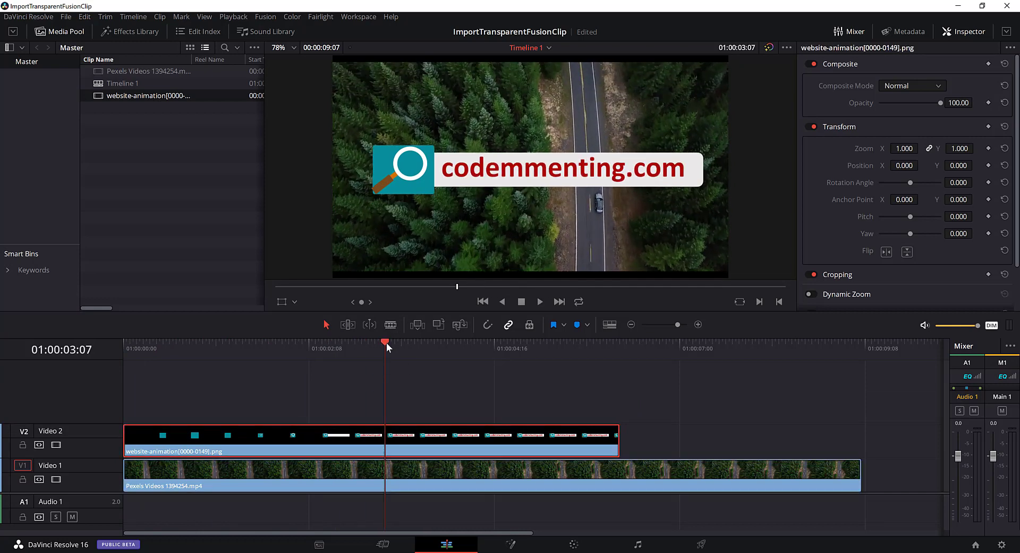
left_click_drag(387, 342, 143, 350)
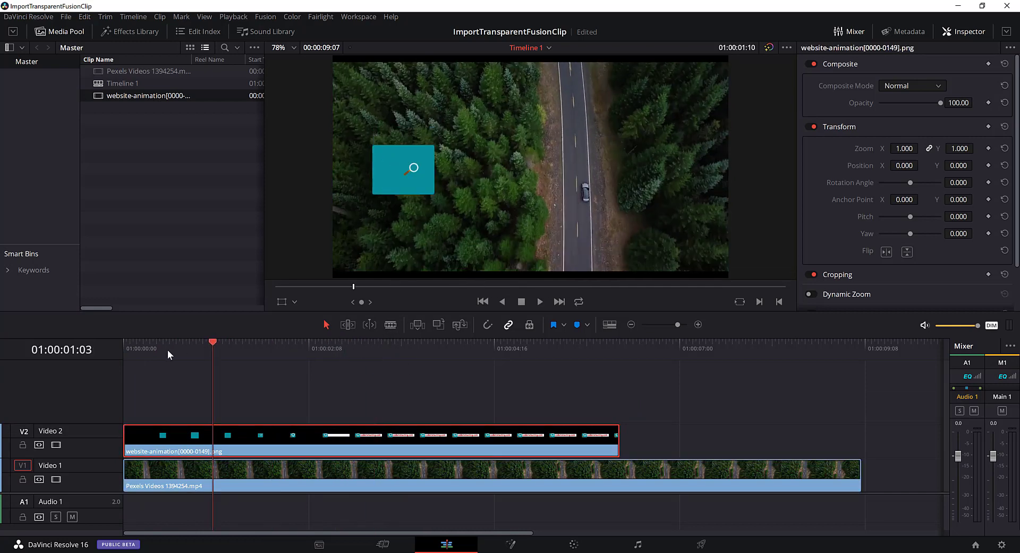
left_click(282, 302)
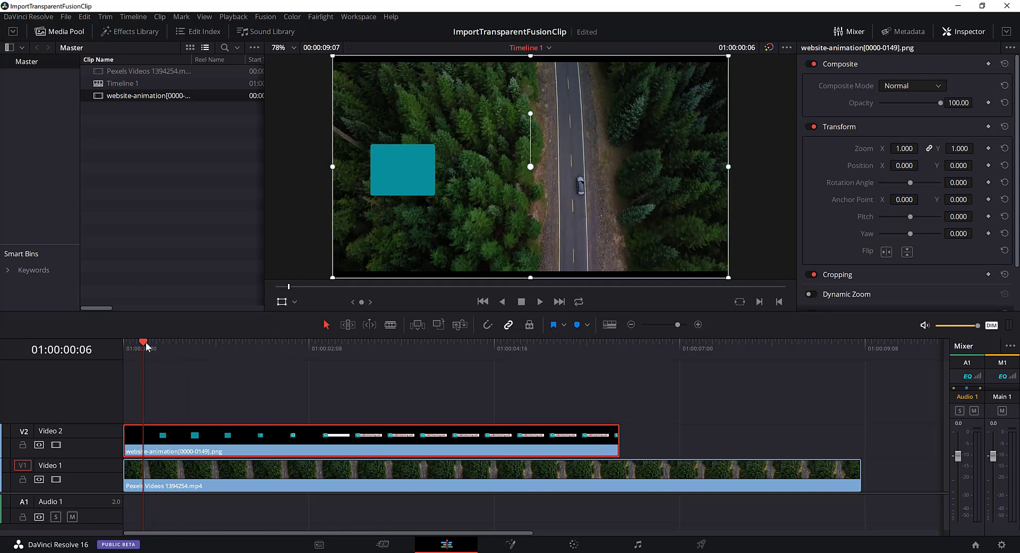
left_click_drag(145, 342, 586, 353)
left_click_drag(729, 57, 595, 139)
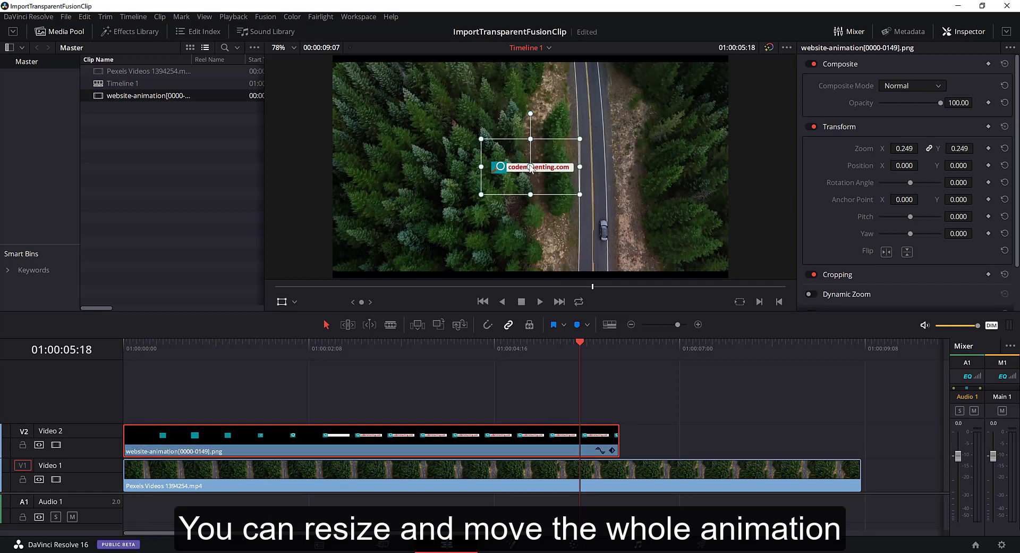
left_click_drag(531, 168, 378, 259)
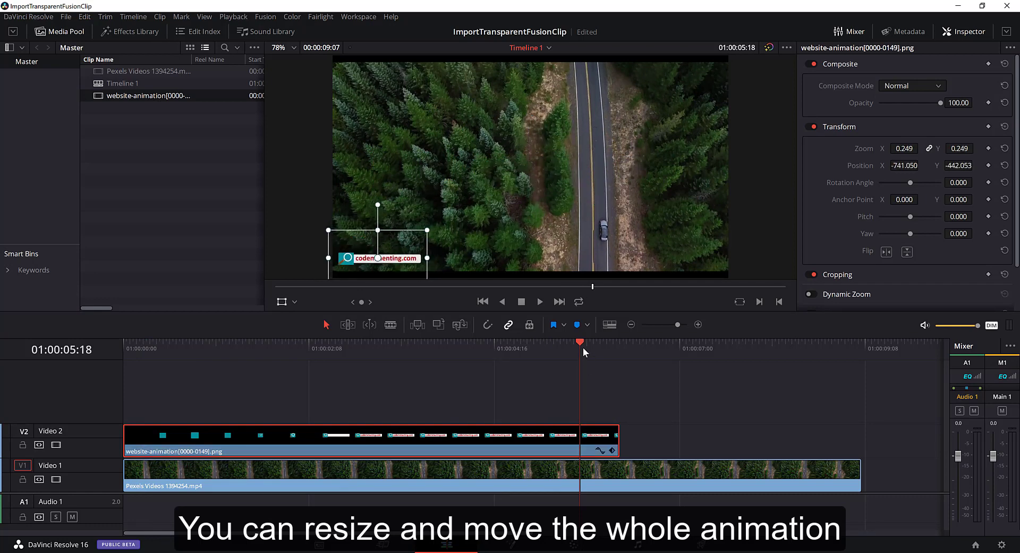
Refine the overlay to zoom 0.372 at position -607.017, 436.897, and start an end fade-out
mouse_move(584, 352)
left_mouse_down()
mouse_move(262, 338)
mouse_move(138, 344)
left_mouse_up()
key("space")
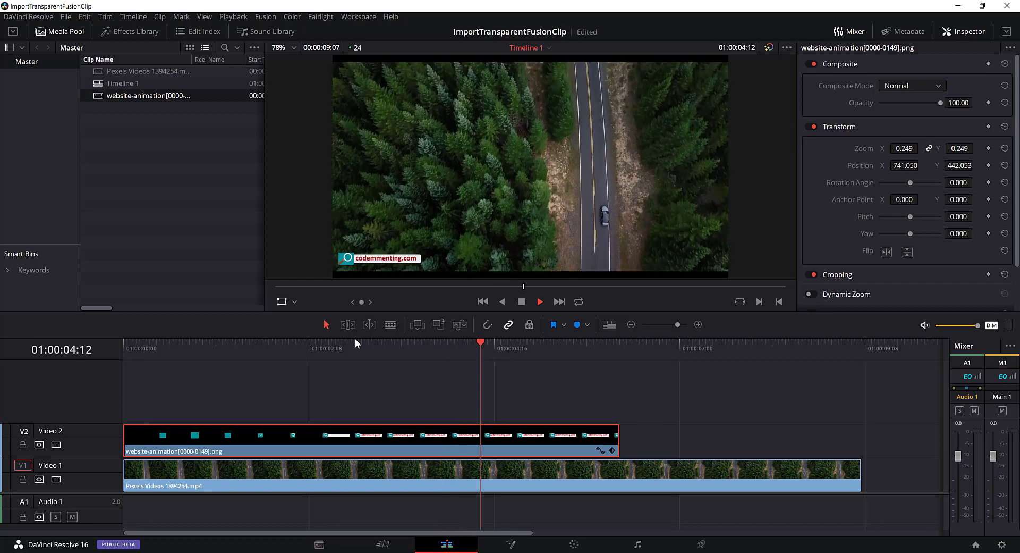
left_click(657, 345)
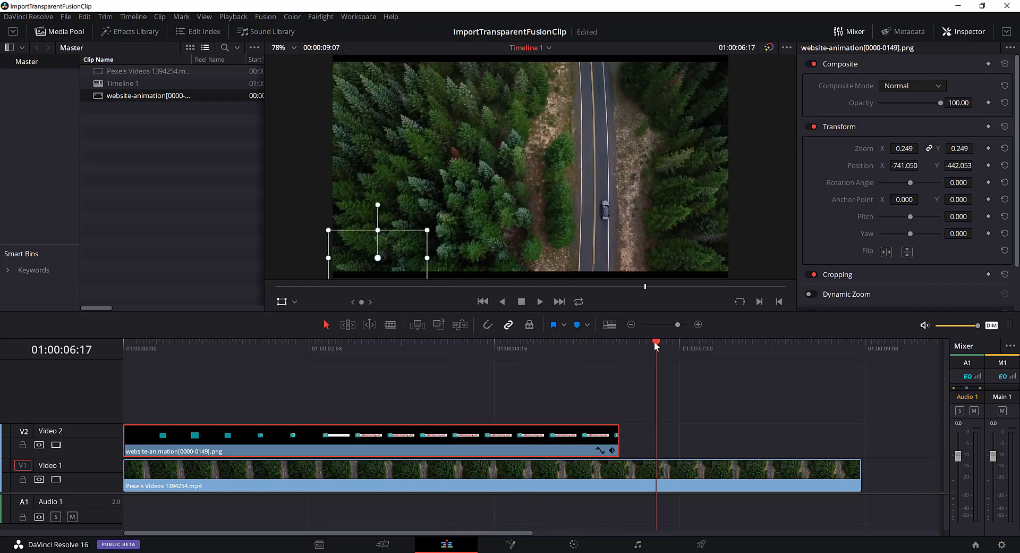
left_click_drag(679, 251, 398, 85)
key("Home")
key("space")
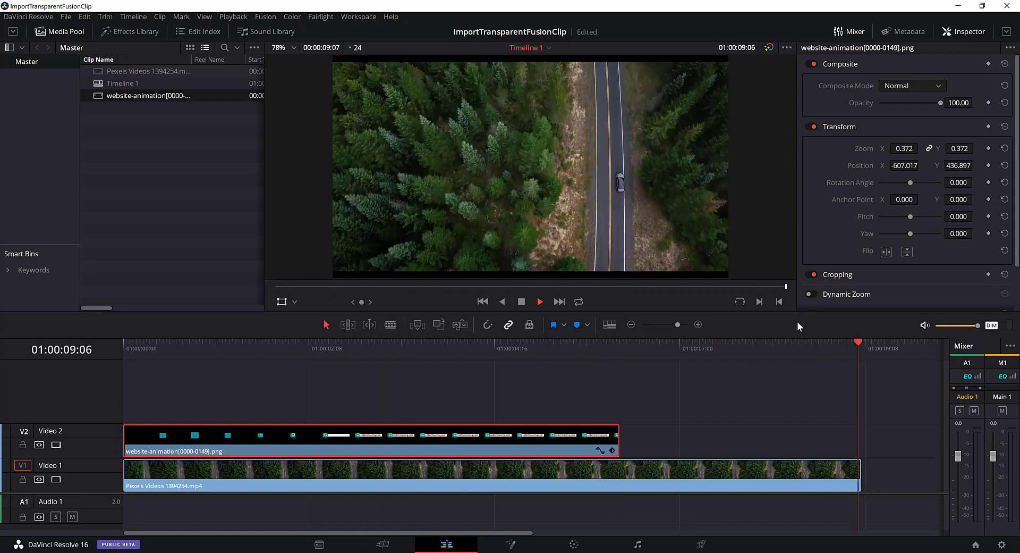
left_click_drag(618, 426, 562, 426)
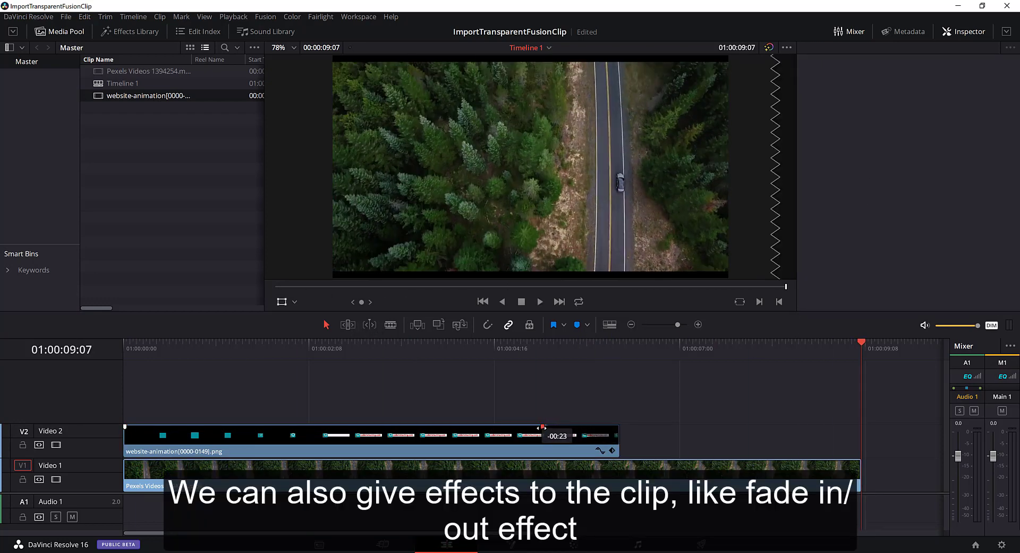
Finish the fade-out and add a fade-in on the V2 animation clip, then preview from the start
left_click_drag(562, 426, 553, 426)
left_click_drag(125, 426, 189, 425)
key("Home")
key("space")
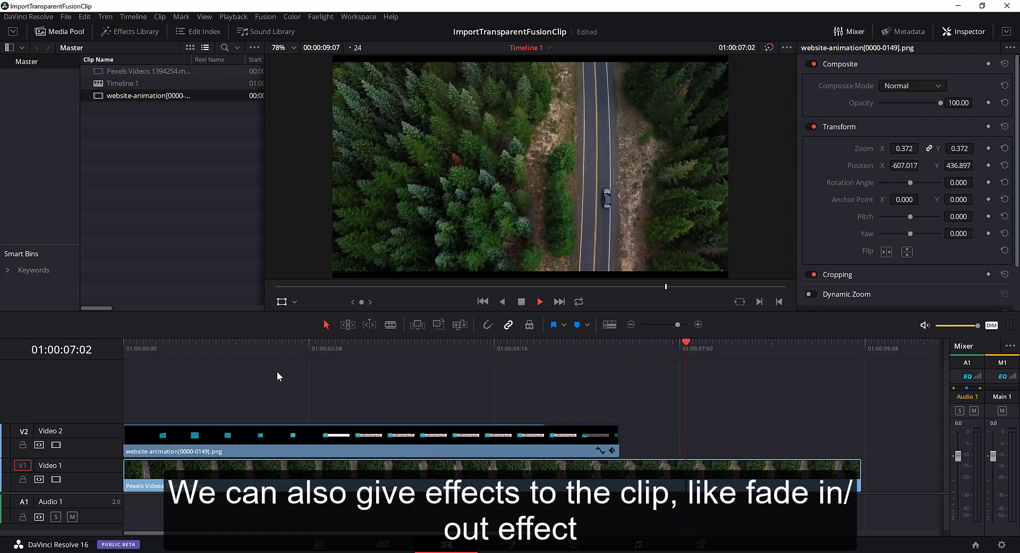
key("space")
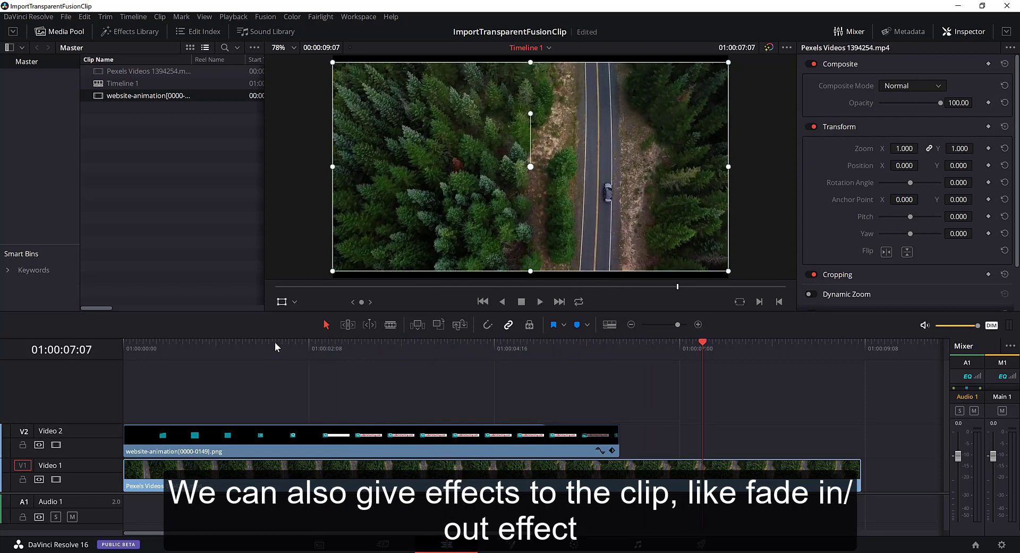